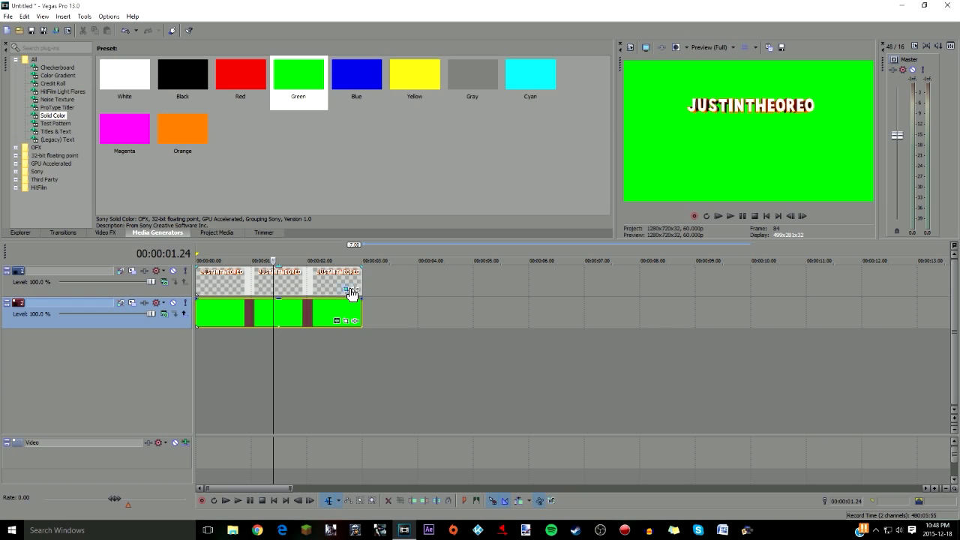
Open Event Pan/Crop for the title text event and delete its position keyframe at 00:00:00.15.
{"action": "left_click", "coordinate": [351, 290]}
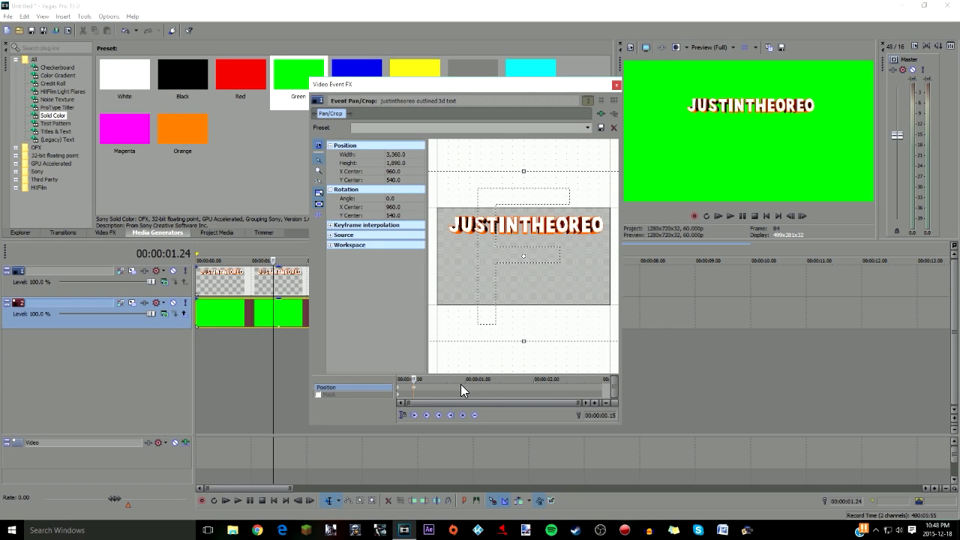
{"action": "scroll", "coordinate": [459, 387], "scroll_direction": "up", "scroll_amount": 3}
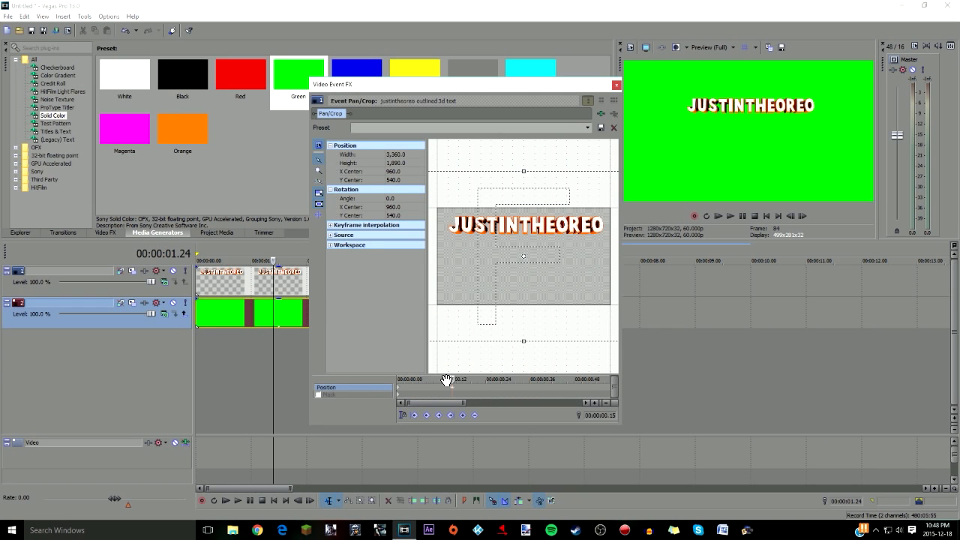
{"action": "key", "text": "Left"}
{"action": "key", "text": "Left"}
{"action": "key", "text": "Left"}
{"action": "key", "text": "Left"}
{"action": "key", "text": "Left"}
{"action": "key", "text": "Delete"}
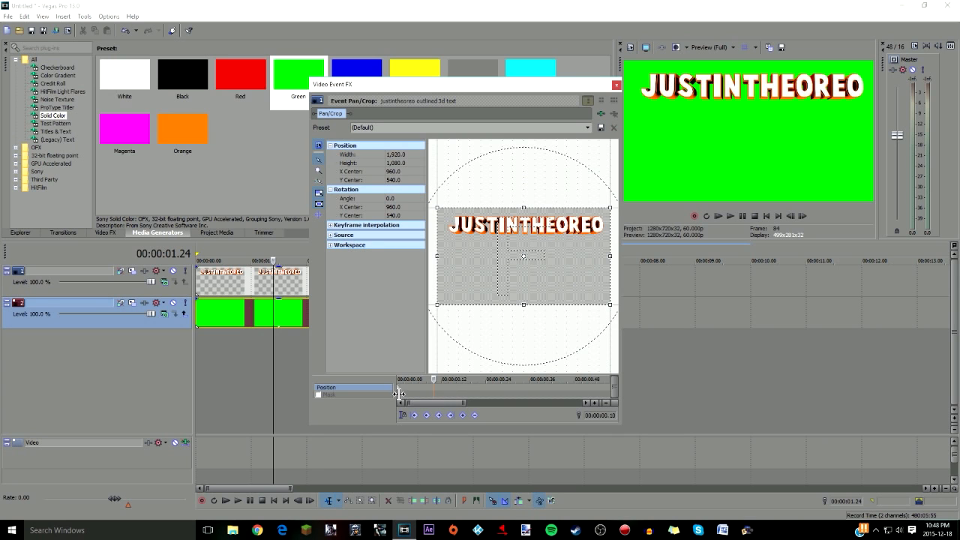
Enlarge the crop frame to about 15,360 × 8,640 at the starting position keyframe so the title begins tiny.
{"action": "left_click", "coordinate": [401, 391]}
{"action": "scroll", "coordinate": [567, 272], "scroll_direction": "down", "scroll_amount": 6}
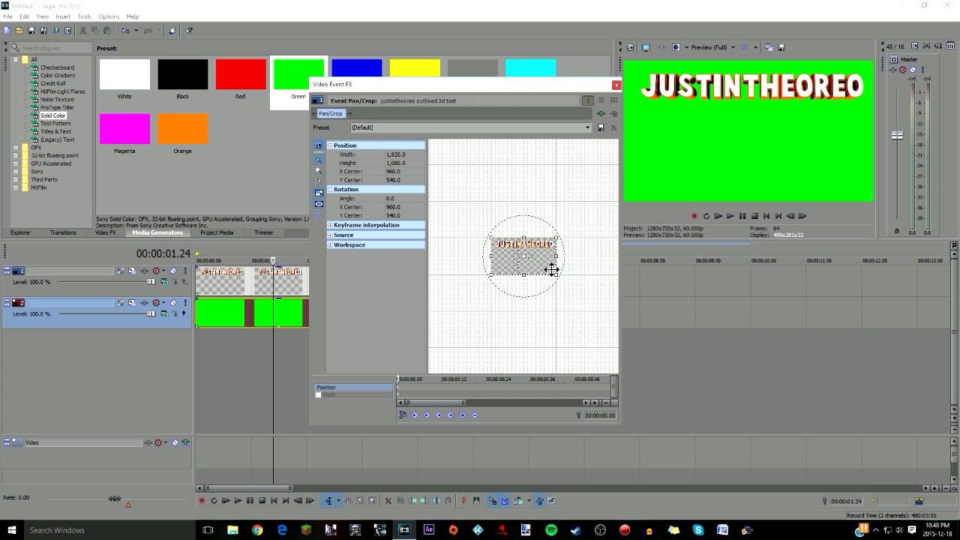
{"action": "left_click_drag", "start_coordinate": [545, 255], "coordinate": [709, 97]}
{"action": "scroll", "coordinate": [582, 240], "scroll_direction": "up", "scroll_amount": 4}
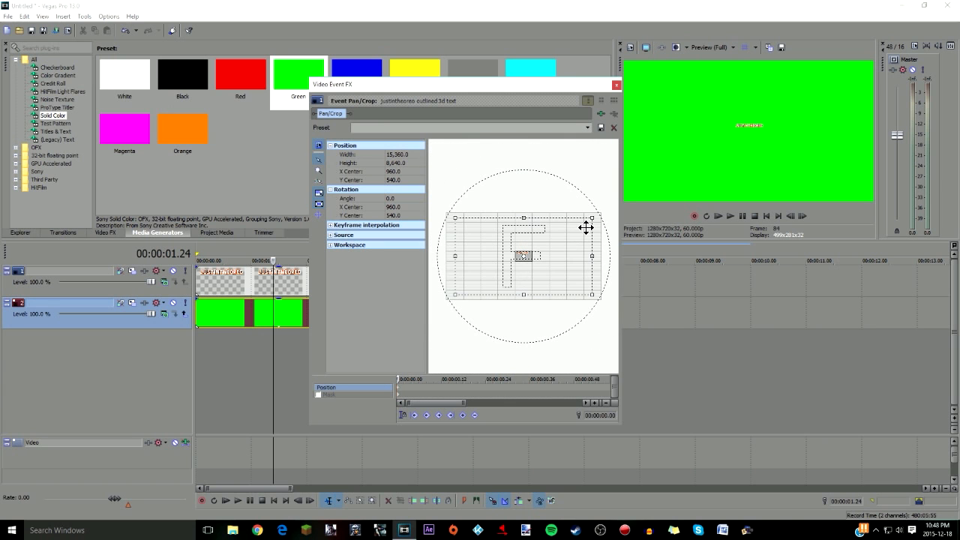
Add a position keyframe at 00:00:00.15 with the crop frame about 2,013 × 1,132, centred on the title at about 1,014, 207.
{"action": "left_click", "coordinate": [461, 385]}
{"action": "double_click", "coordinate": [451, 388]}
{"action": "scroll", "coordinate": [615, 219], "scroll_direction": "up", "scroll_amount": 2}
{"action": "scroll", "coordinate": [611, 226], "scroll_direction": "down", "scroll_amount": 1}
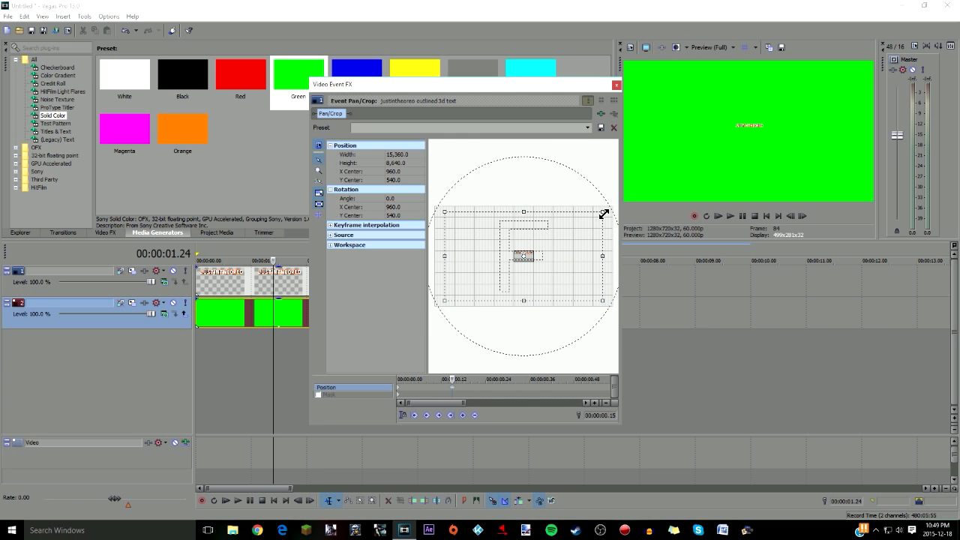
{"action": "left_click_drag", "start_coordinate": [603, 211], "coordinate": [551, 255]}
{"action": "scroll", "coordinate": [538, 248], "scroll_direction": "up", "scroll_amount": 3}
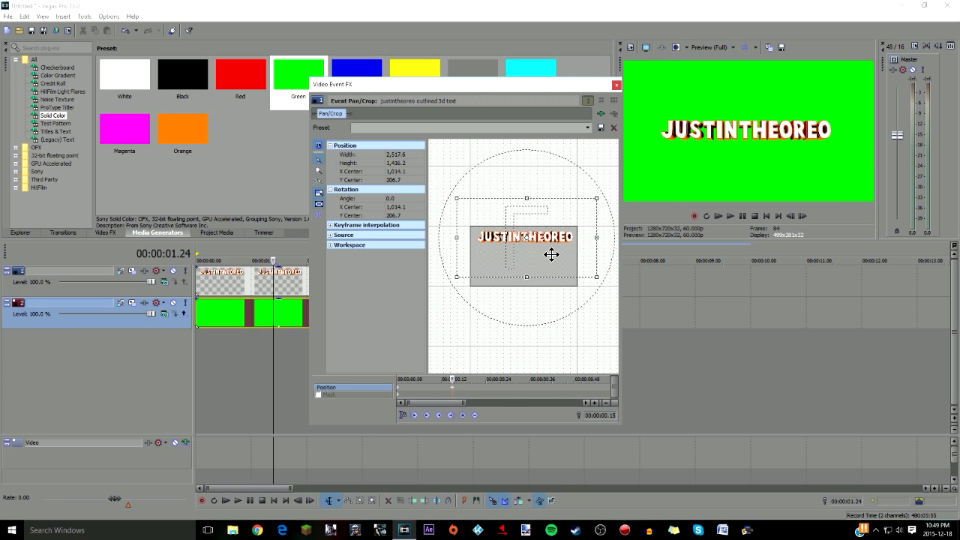
{"action": "left_click_drag", "start_coordinate": [595, 200], "coordinate": [583, 206]}
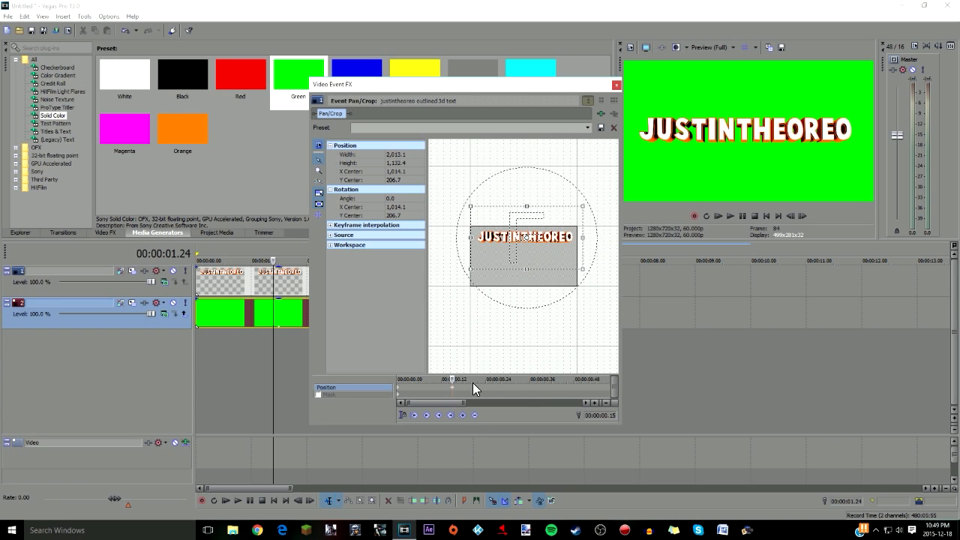
{"action": "left_click", "coordinate": [615, 86]}
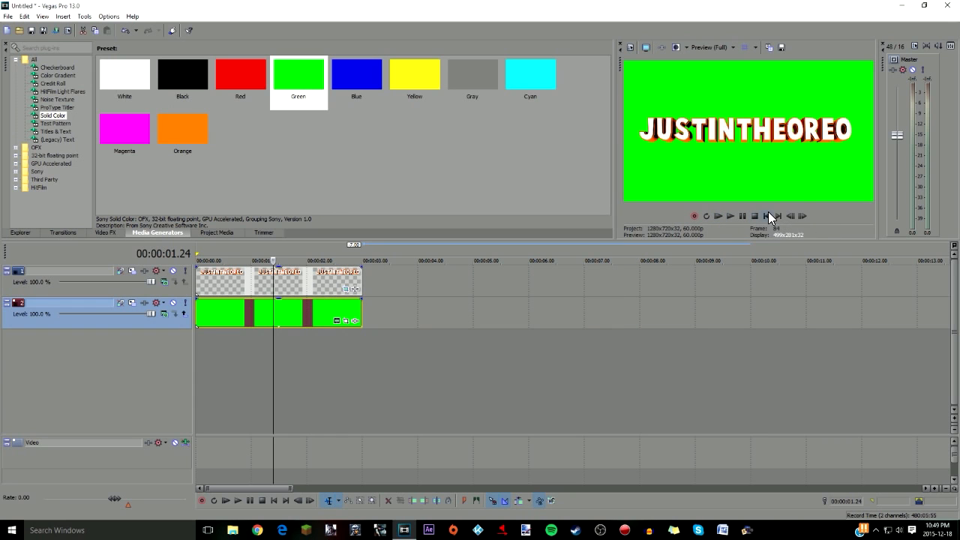
Play back the title's zoom-in animation from the start and return to the beginning.
{"action": "left_click", "coordinate": [766, 215]}
{"action": "left_click", "coordinate": [729, 215]}
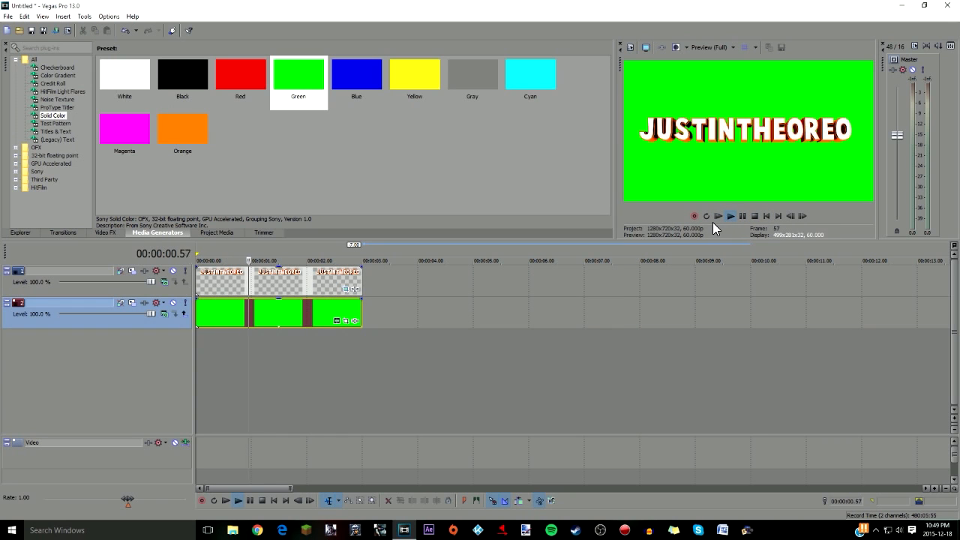
{"action": "left_click", "coordinate": [741, 216]}
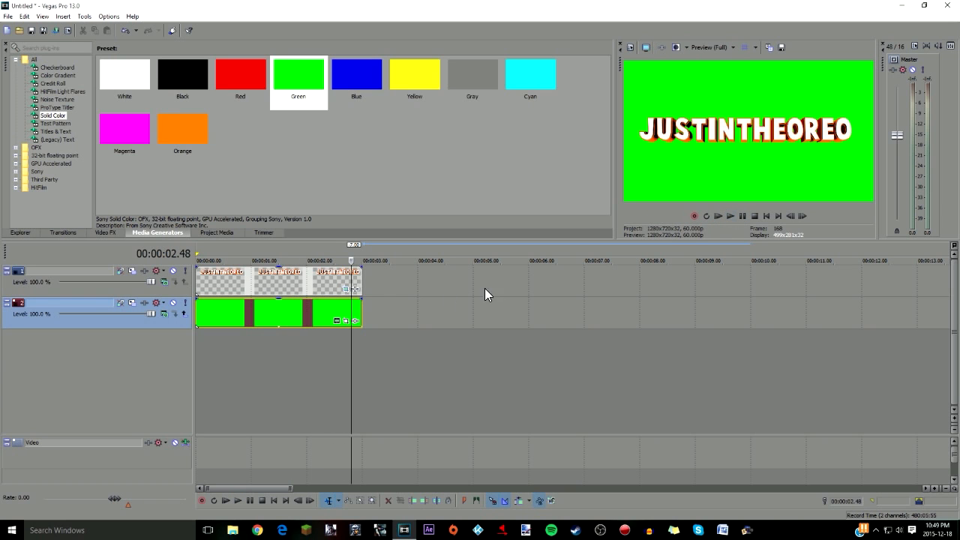
{"action": "left_click", "coordinate": [767, 216]}
Add a position keyframe to the title event at 00:00:03.00 with the crop frame reduced to about 1,798 × 1,011.
{"action": "left_click", "coordinate": [342, 289]}
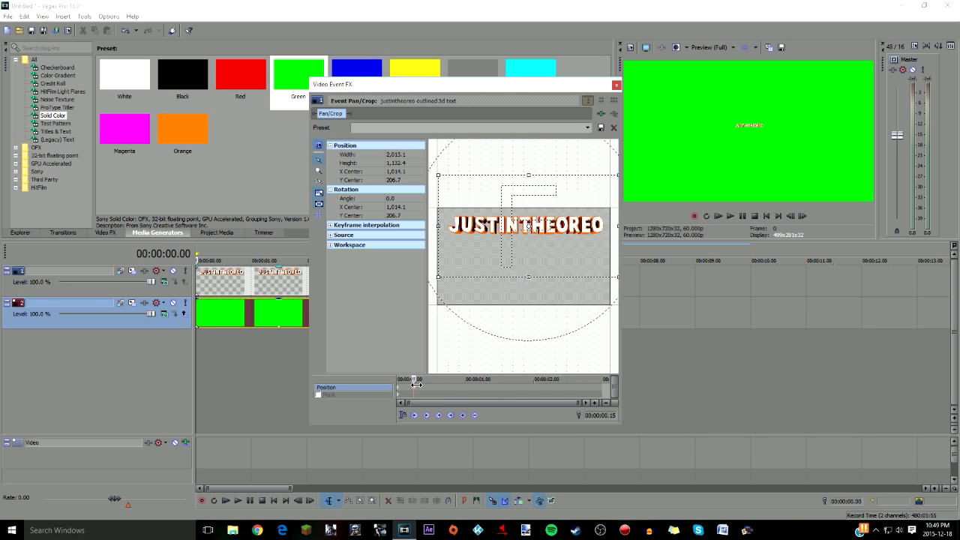
{"action": "left_click_drag", "start_coordinate": [416, 385], "coordinate": [609, 383]}
{"action": "scroll", "coordinate": [562, 206], "scroll_direction": "down", "scroll_amount": 3}
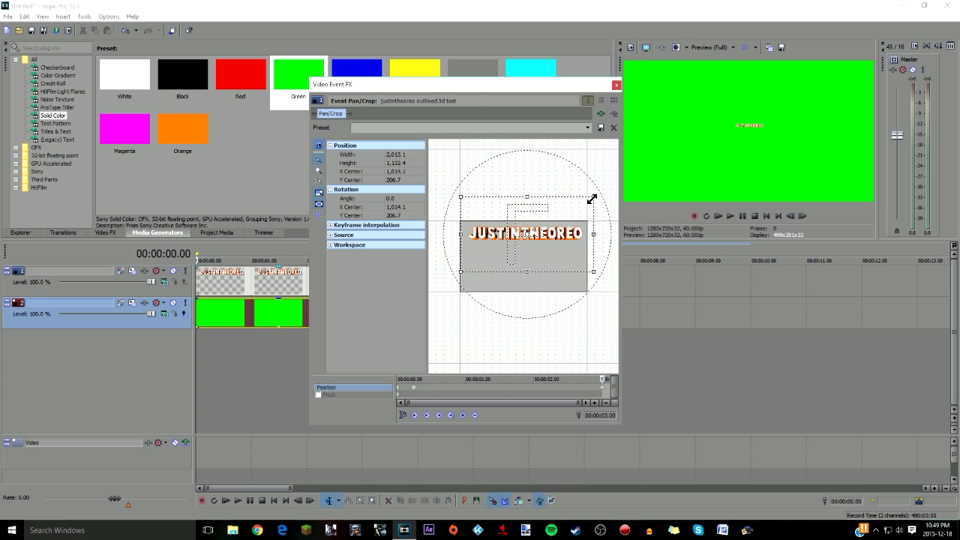
{"action": "left_click_drag", "start_coordinate": [592, 199], "coordinate": [574, 225]}
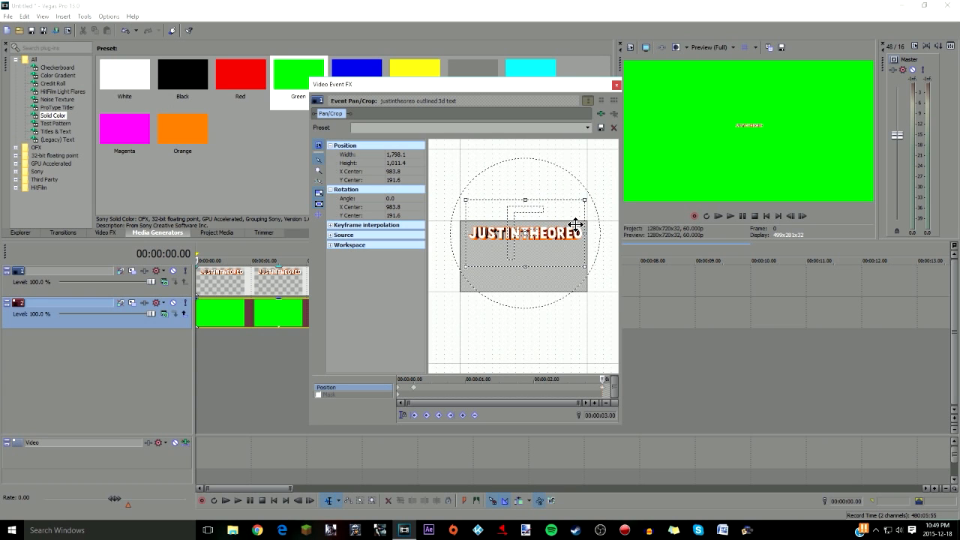
{"action": "left_click", "coordinate": [615, 86]}
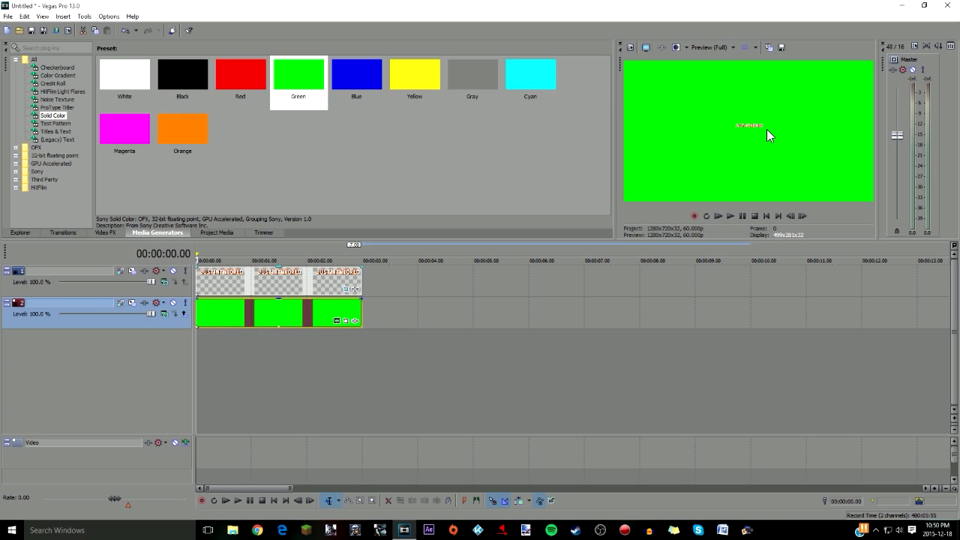
Play back the title animation and review the crop frame across its position keyframes in Event Pan/Crop.
{"action": "left_click", "coordinate": [731, 218]}
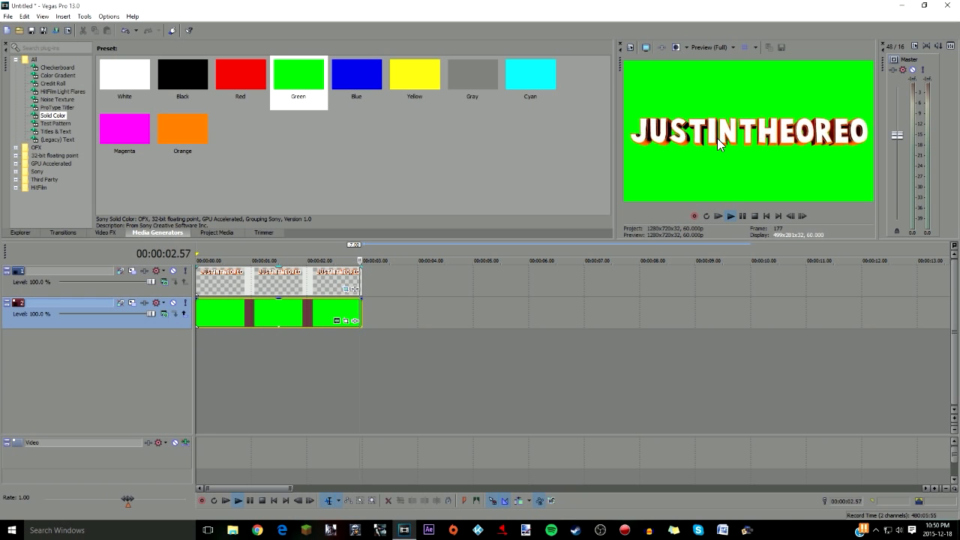
{"action": "left_click", "coordinate": [755, 216]}
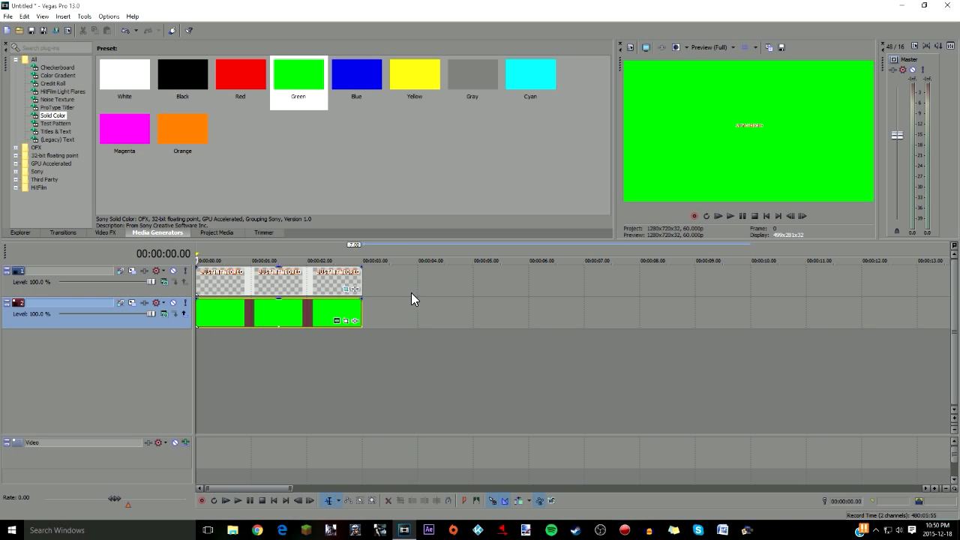
{"action": "left_click", "coordinate": [345, 289]}
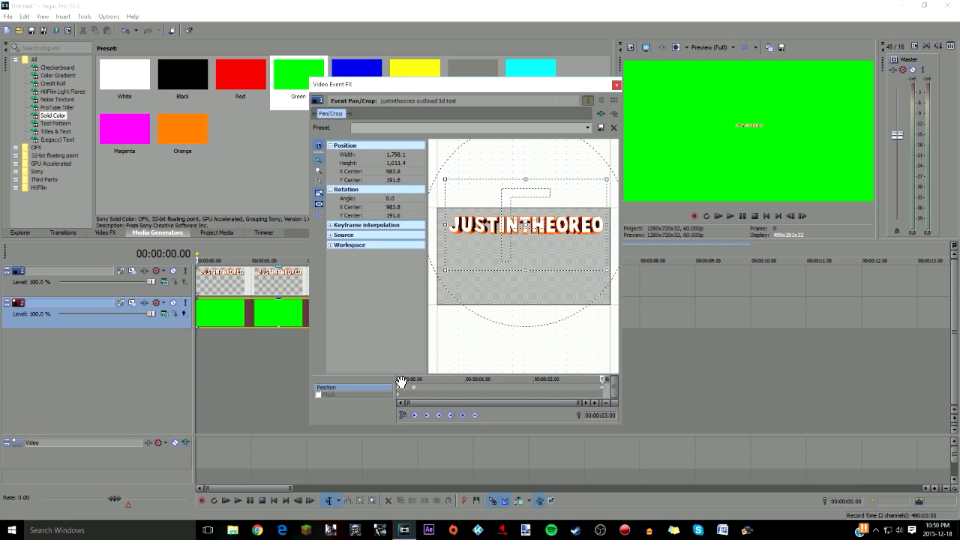
{"action": "left_click", "coordinate": [445, 384]}
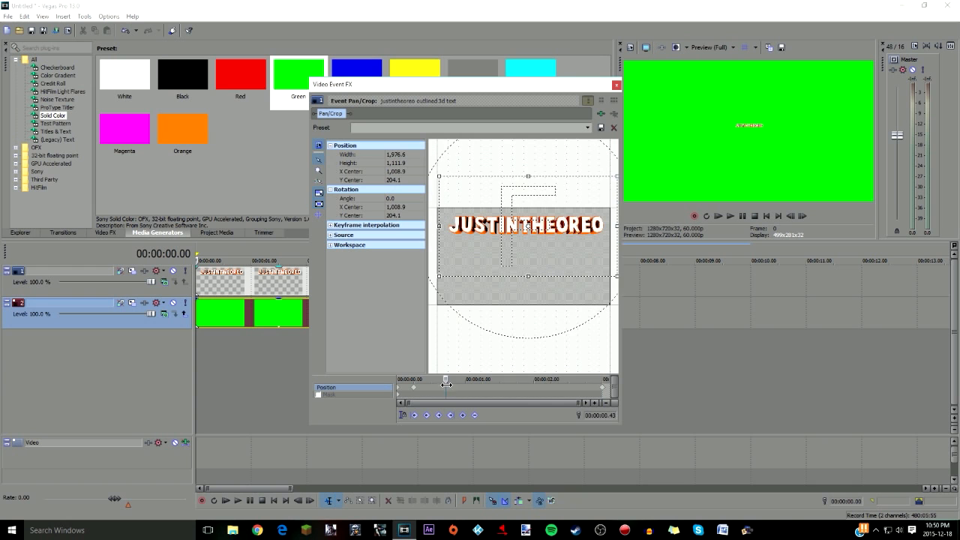
{"action": "left_click_drag", "start_coordinate": [446, 384], "coordinate": [392, 377]}
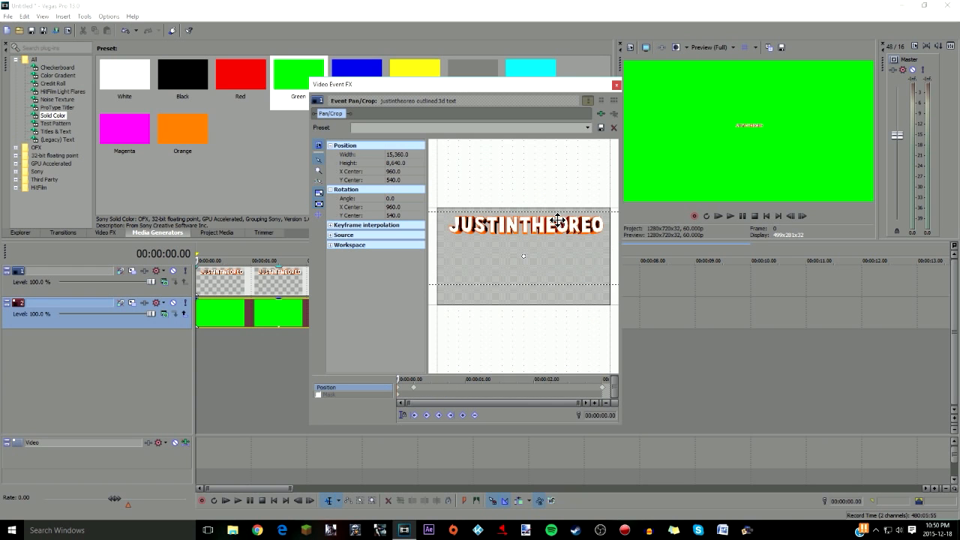
{"action": "scroll", "coordinate": [555, 233], "scroll_direction": "down", "scroll_amount": 2}
{"action": "scroll", "coordinate": [551, 259], "scroll_direction": "down", "scroll_amount": 3}
{"action": "scroll", "coordinate": [525, 318], "scroll_direction": "up", "scroll_amount": 2}
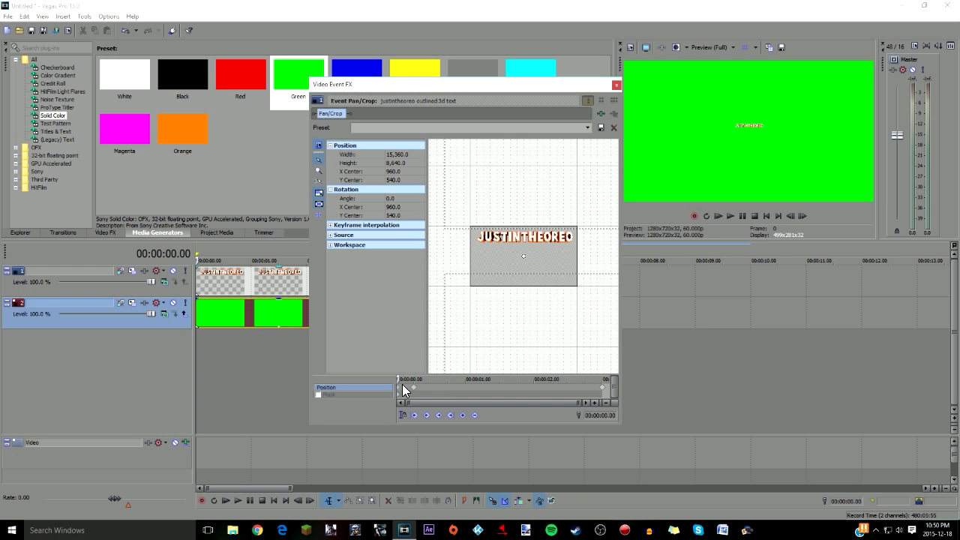
{"action": "left_click_drag", "start_coordinate": [399, 378], "coordinate": [413, 386]}
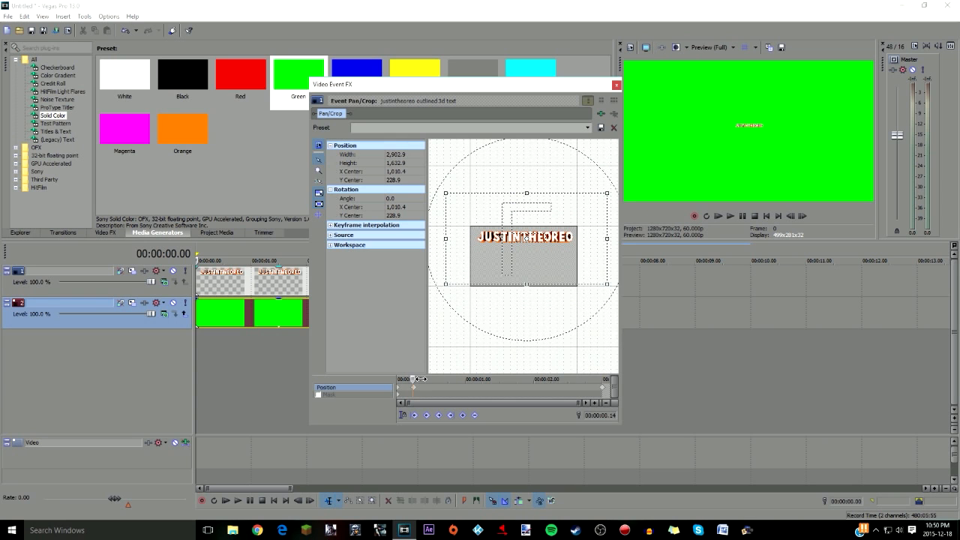
{"action": "left_click_drag", "start_coordinate": [421, 378], "coordinate": [602, 406]}
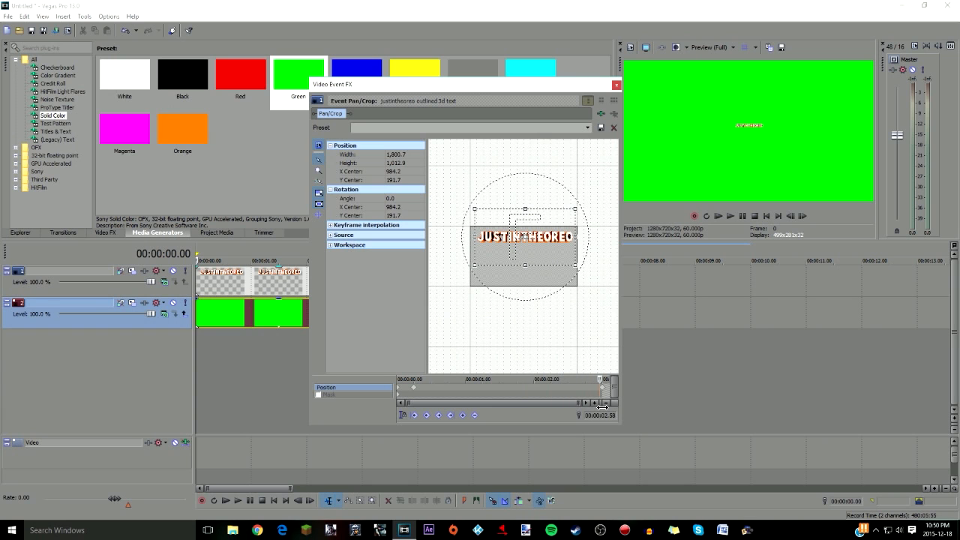
{"action": "left_click", "coordinate": [615, 85]}
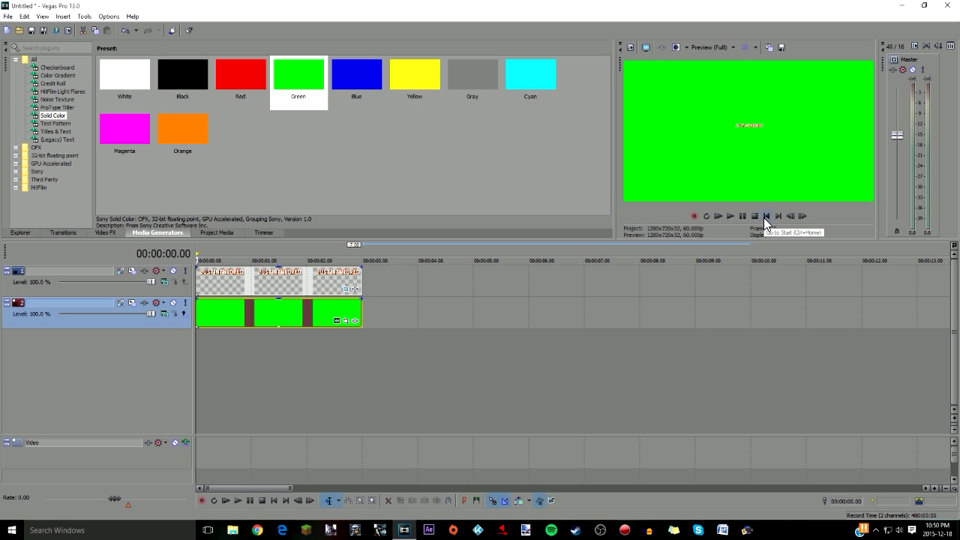
{"action": "left_click", "coordinate": [353, 292]}
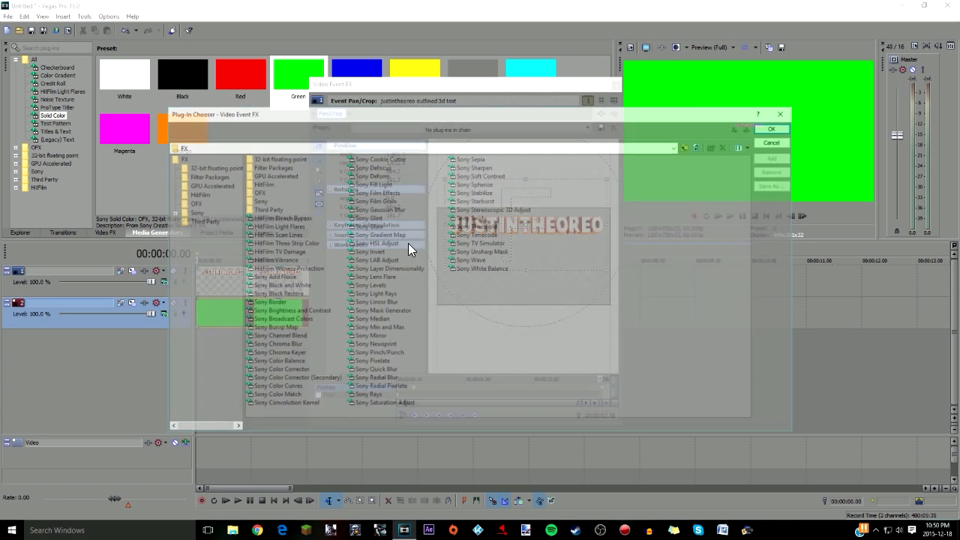
{"action": "left_click", "coordinate": [784, 115]}
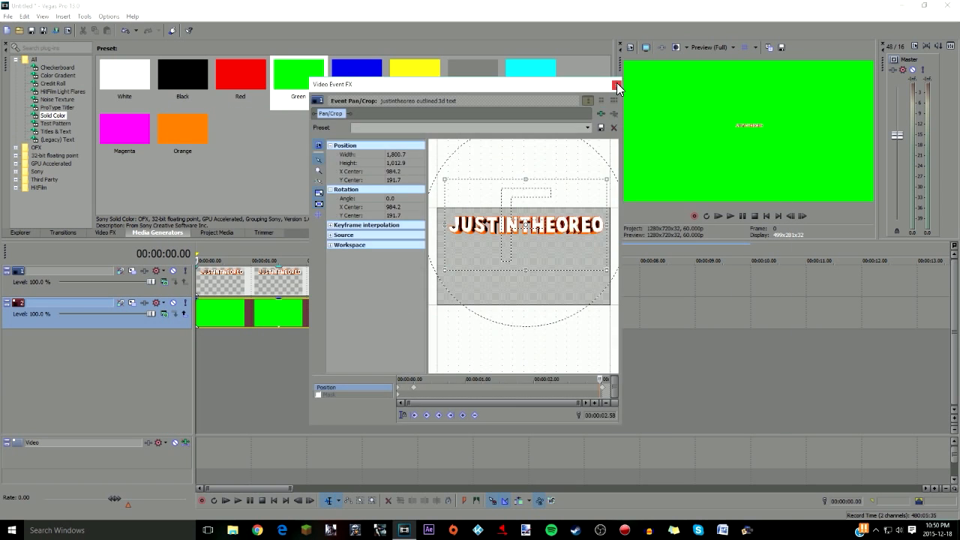
{"action": "left_click", "coordinate": [616, 84]}
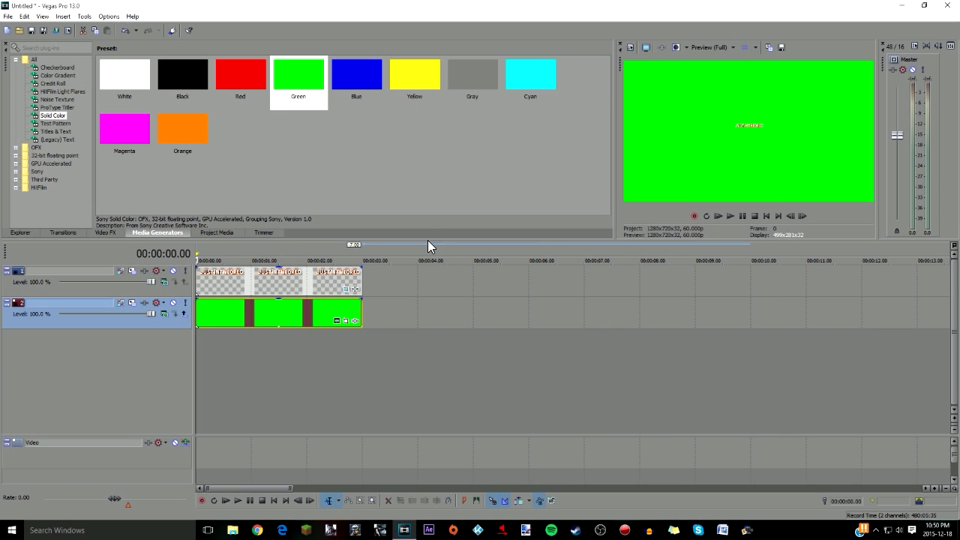
Delete the title event's position keyframes at 00:00:00.15 and 00:00:03.00 in Event Pan/Crop, keeping the starting keyframe.
{"action": "left_click", "coordinate": [346, 289]}
{"action": "left_click", "coordinate": [606, 393]}
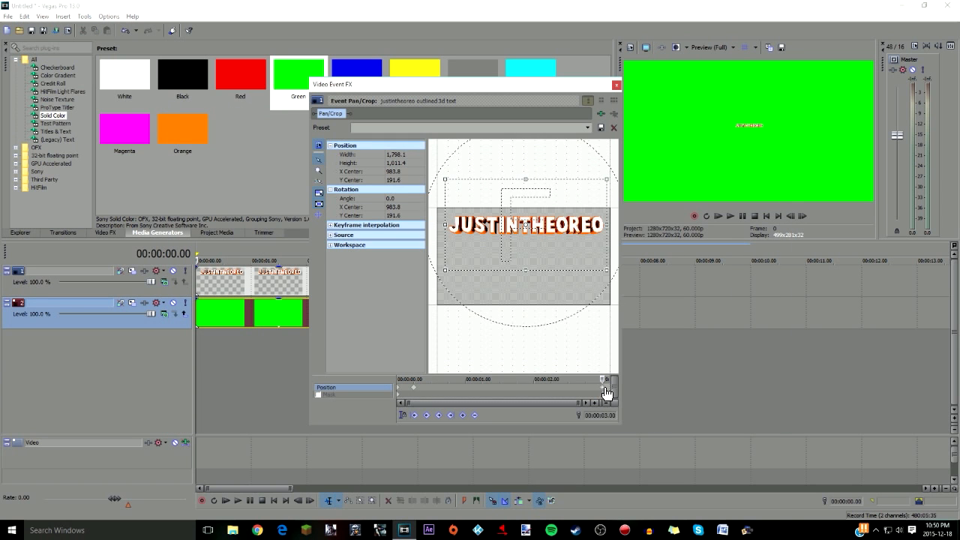
{"action": "left_click", "coordinate": [399, 389]}
{"action": "left_click", "coordinate": [413, 385]}
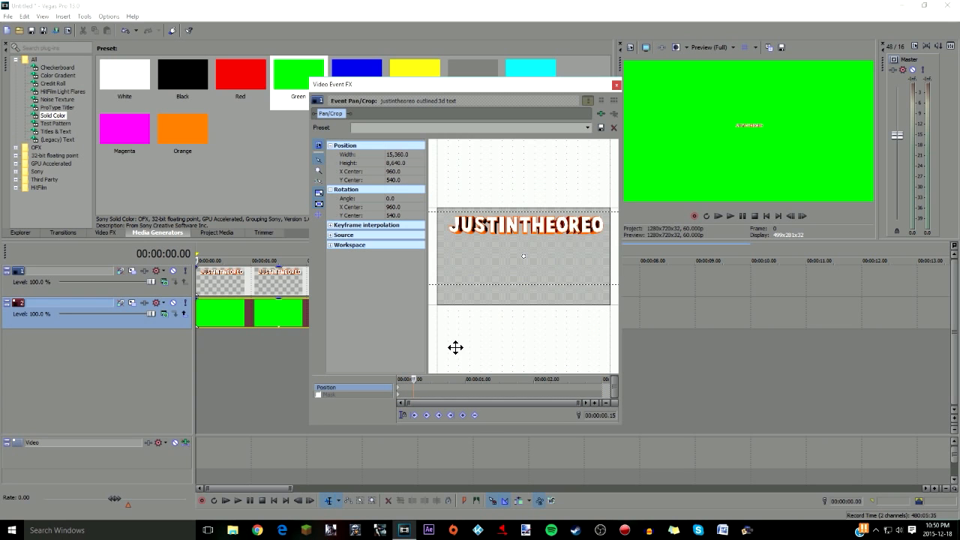
Add a position keyframe at 00:00:00.15 and rotate the crop frame a full turn to 360°.
{"action": "scroll", "coordinate": [485, 338], "scroll_direction": "down", "scroll_amount": 3}
{"action": "scroll", "coordinate": [563, 313], "scroll_direction": "down", "scroll_amount": 1}
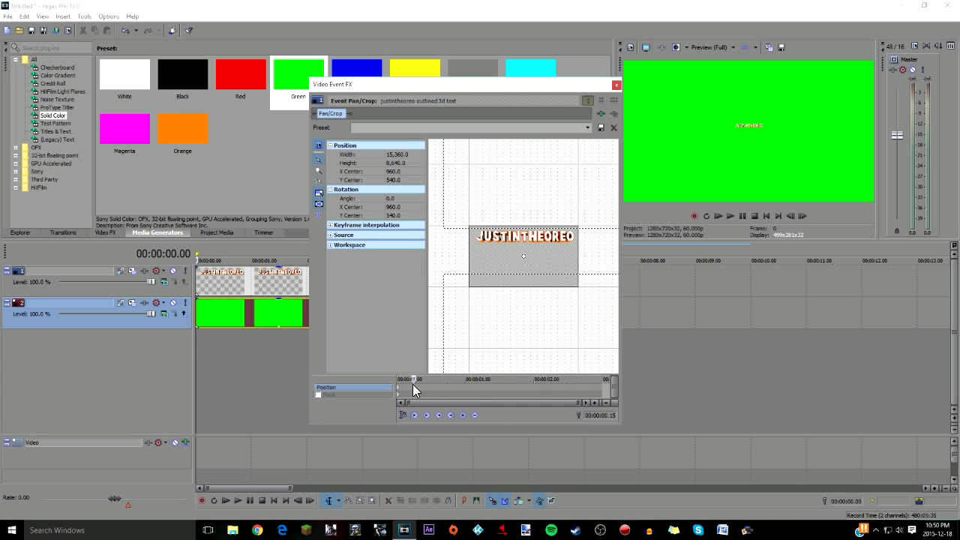
{"action": "scroll", "coordinate": [568, 263], "scroll_direction": "down", "scroll_amount": 3}
{"action": "scroll", "coordinate": [566, 260], "scroll_direction": "down", "scroll_amount": 2}
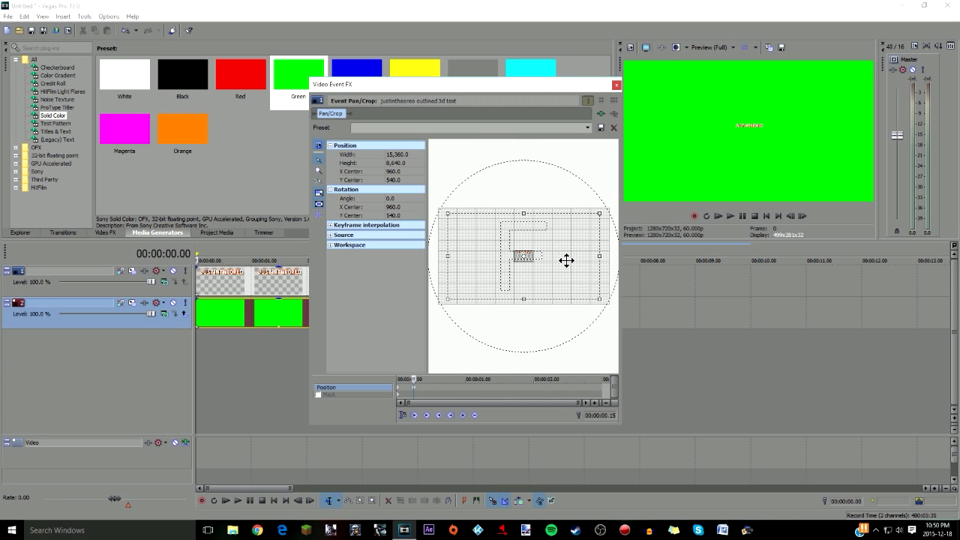
{"action": "left_click_drag", "start_coordinate": [560, 175], "coordinate": [548, 198]}
Shrink the crop frame at 00:00:00.15 to about 2,186 × 1,229 and centre it on the title at about 969, 220.
{"action": "left_click_drag", "start_coordinate": [603, 210], "coordinate": [562, 262]}
{"action": "scroll", "coordinate": [563, 261], "scroll_direction": "up", "scroll_amount": 3}
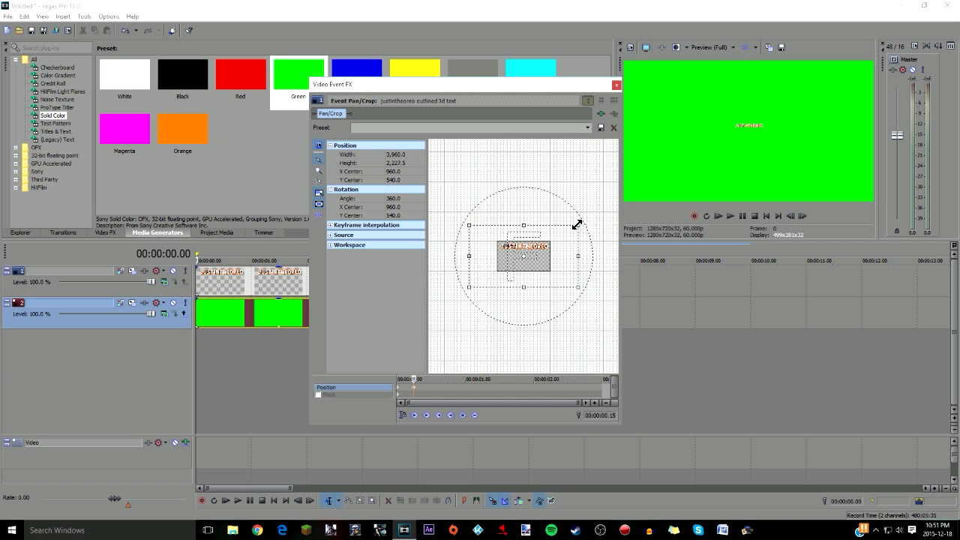
{"action": "left_click_drag", "start_coordinate": [577, 224], "coordinate": [553, 237]}
{"action": "scroll", "coordinate": [561, 270], "scroll_direction": "up", "scroll_amount": 3}
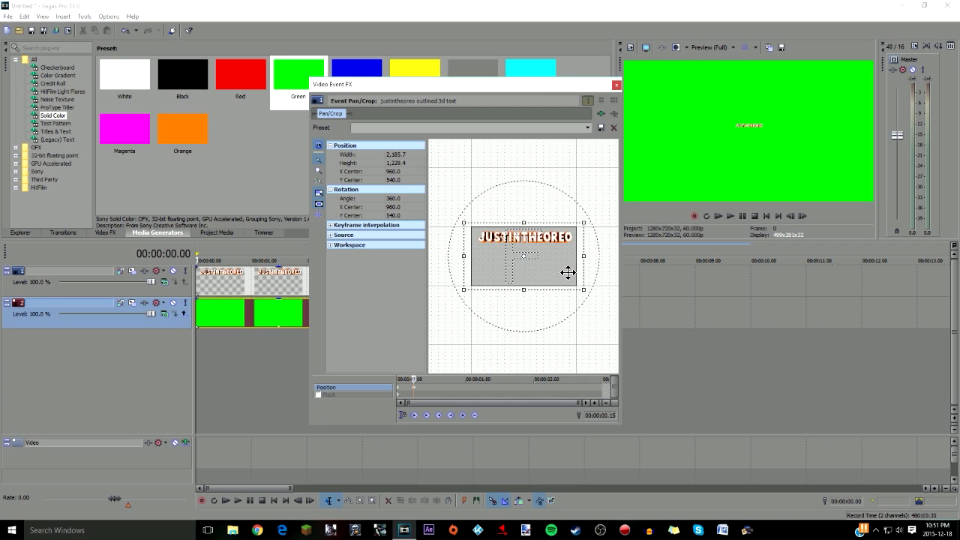
{"action": "left_click_drag", "start_coordinate": [551, 278], "coordinate": [557, 258]}
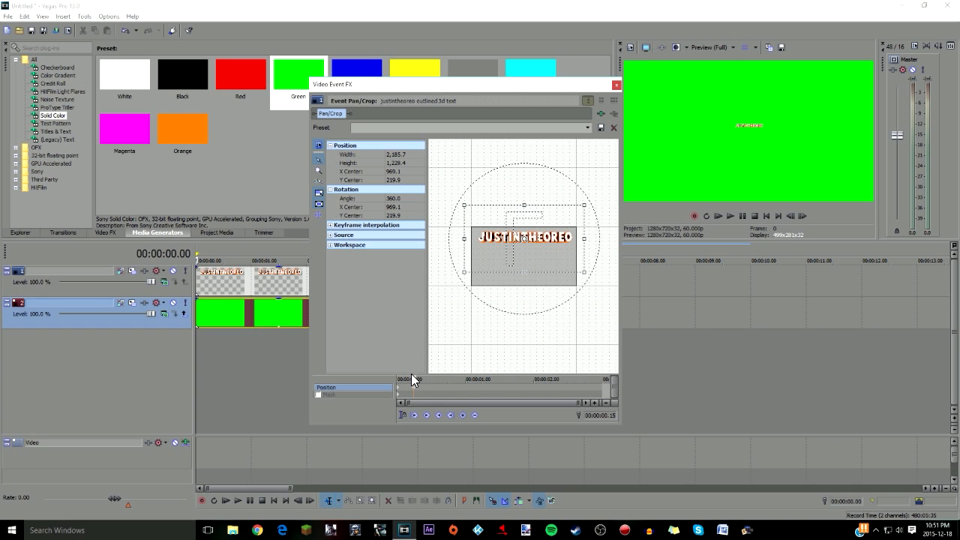
Add a position keyframe at 00:00:03.00 with the crop frame shrunk to about 1,812 × 1,019 and centred at about 975, 214.
{"action": "left_click_drag", "start_coordinate": [417, 379], "coordinate": [604, 380]}
{"action": "scroll", "coordinate": [540, 264], "scroll_direction": "up", "scroll_amount": 4}
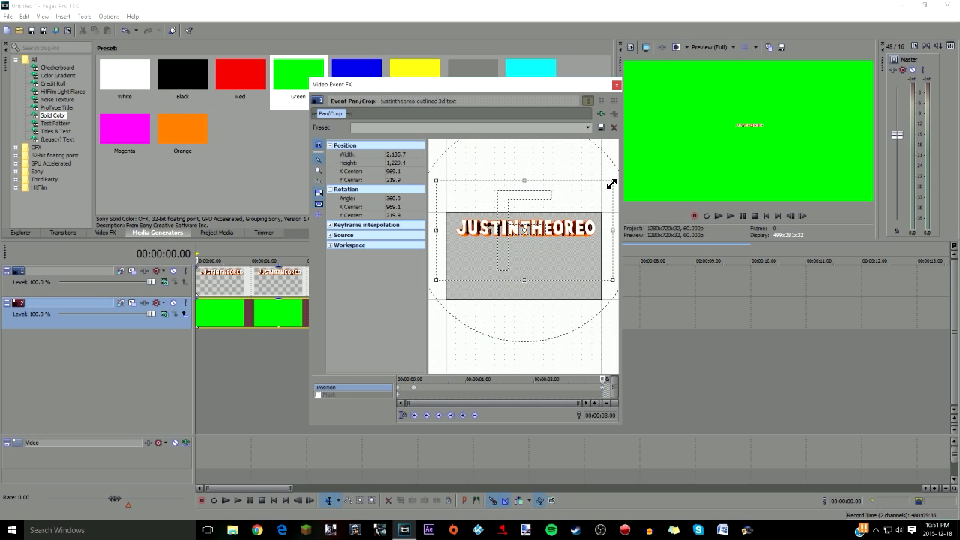
{"action": "left_click_drag", "start_coordinate": [611, 183], "coordinate": [607, 193]}
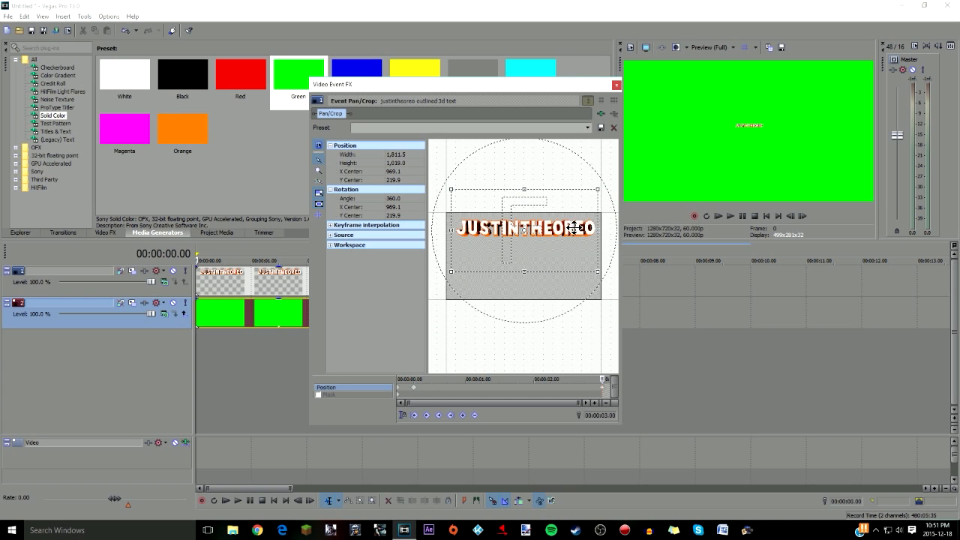
{"action": "left_click_drag", "start_coordinate": [566, 227], "coordinate": [567, 225]}
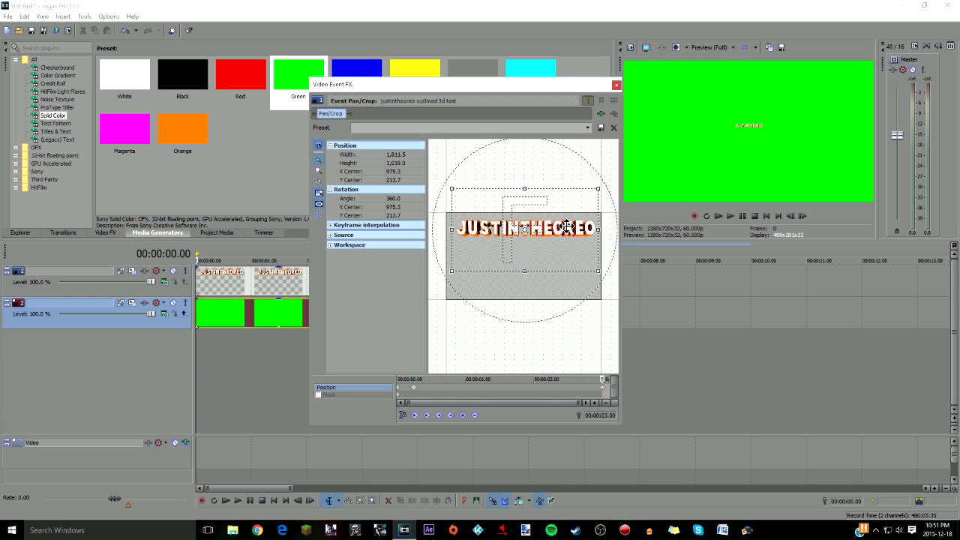
{"action": "left_click", "coordinate": [615, 85]}
Play back the title animation from the start to check its zoom, spin and slow growth.
{"action": "left_click", "coordinate": [715, 217]}
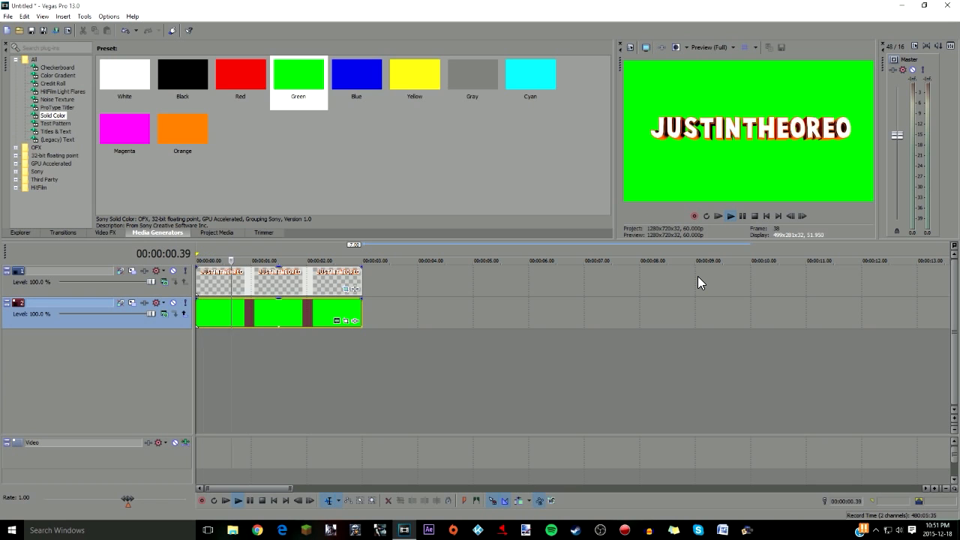
{"action": "key", "text": "space"}
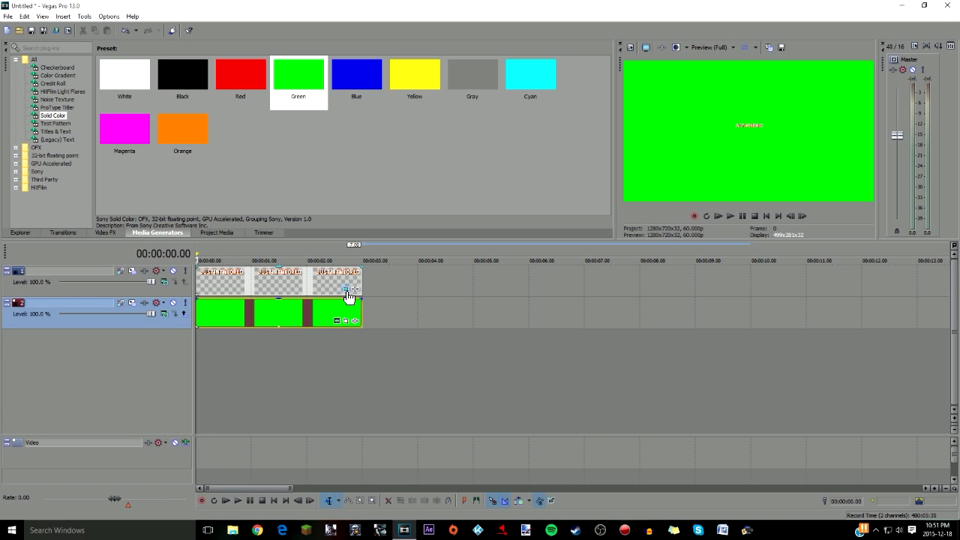
{"action": "left_click", "coordinate": [730, 216]}
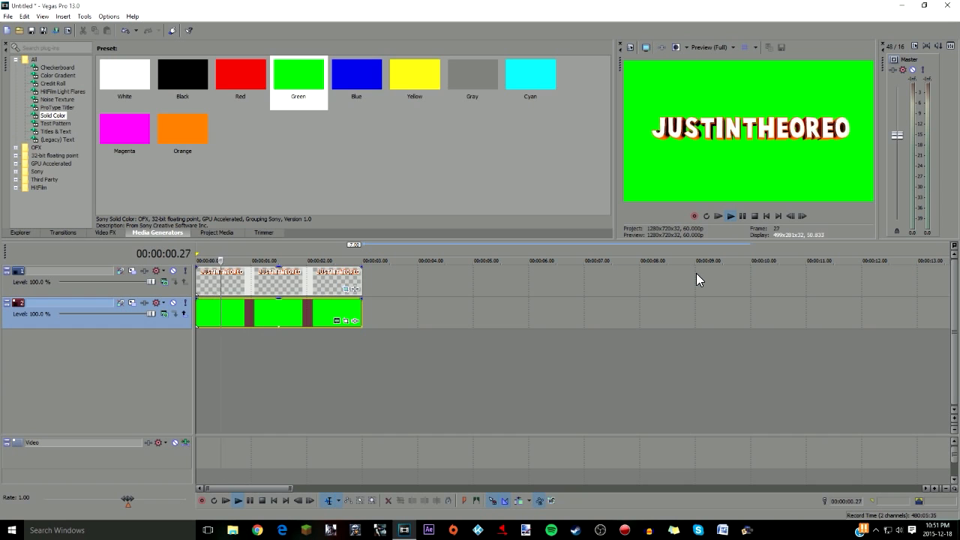
{"action": "left_click", "coordinate": [754, 216]}
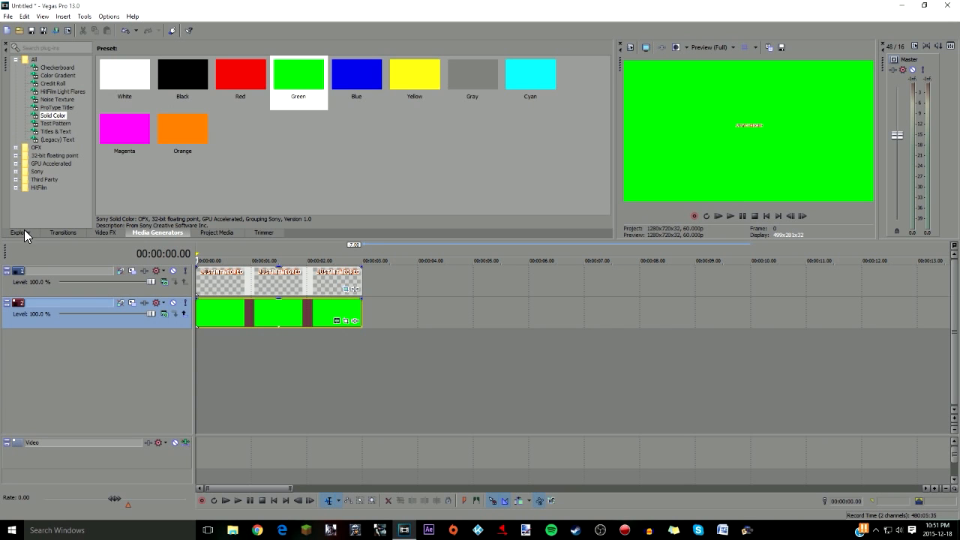
Try the default Chroma Keyer on the green background event with the key colour sampled from the preview, and remove the effect.
{"action": "left_click", "coordinate": [105, 233]}
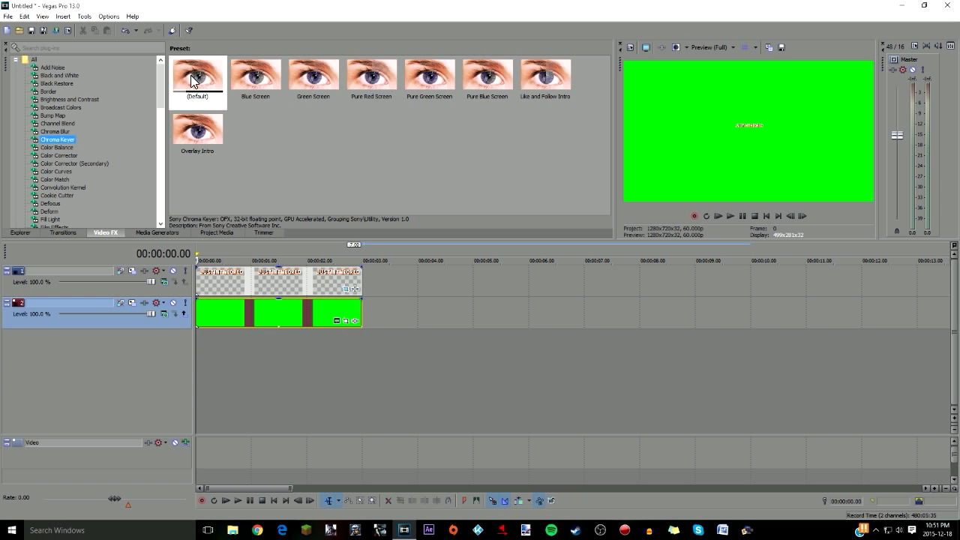
{"action": "left_click_drag", "start_coordinate": [199, 78], "coordinate": [326, 315]}
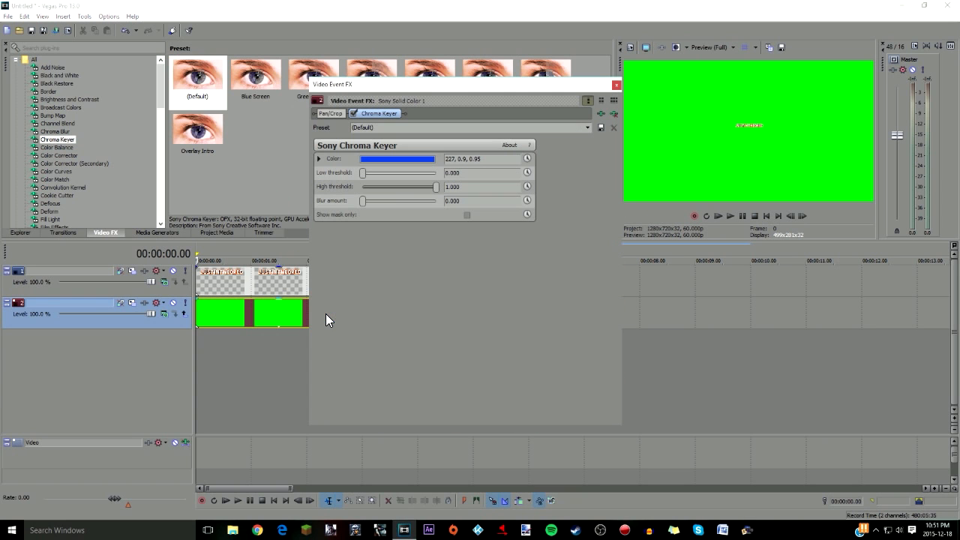
{"action": "left_click", "coordinate": [399, 161]}
{"action": "left_click", "coordinate": [385, 172]}
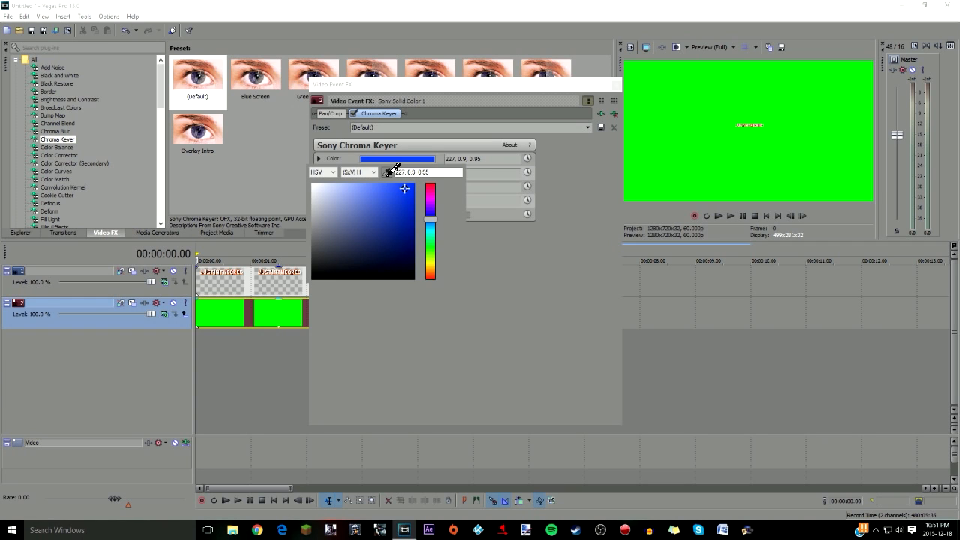
{"action": "left_click", "coordinate": [706, 152]}
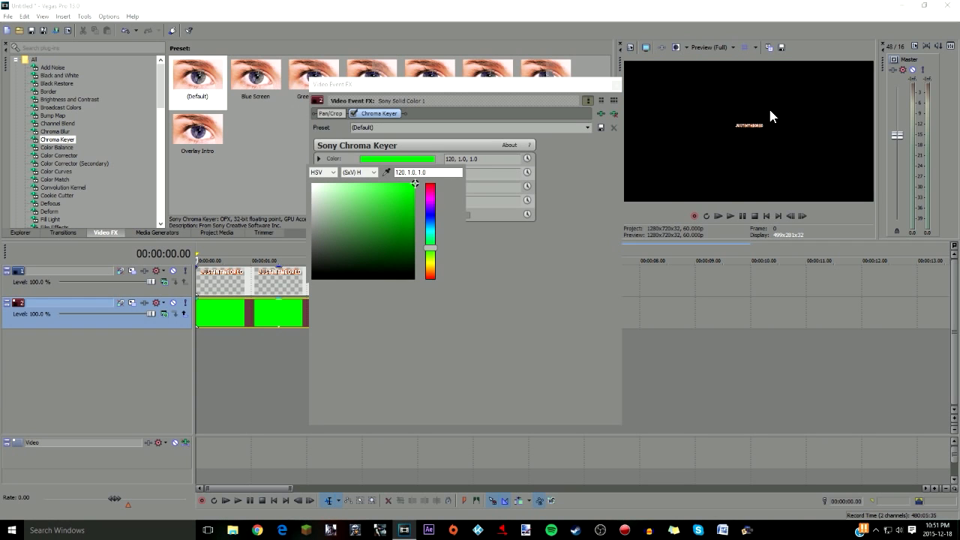
{"action": "left_click", "coordinate": [613, 113]}
{"action": "left_click", "coordinate": [611, 87]}
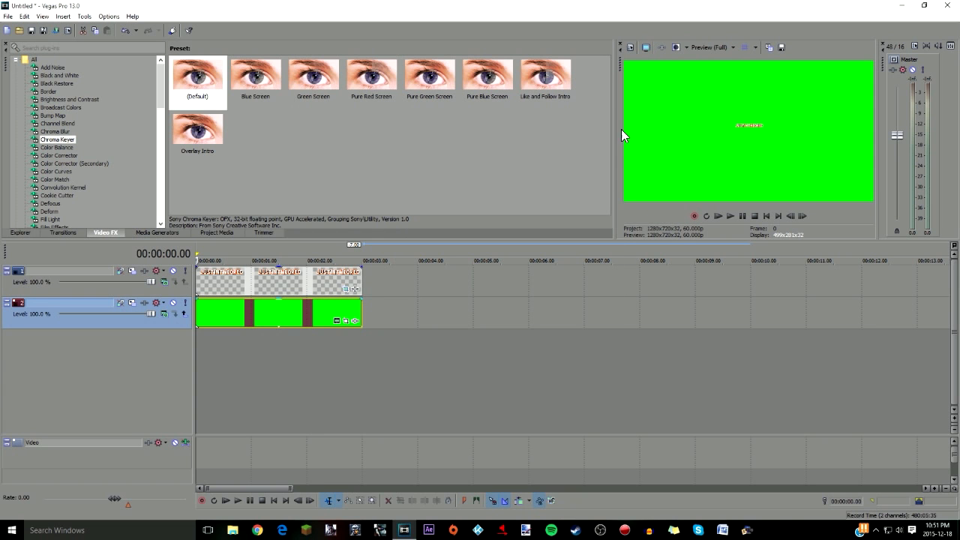
Play the title animation over the green background again and move the playhead back to about 00:00:01.51.
{"action": "left_click", "coordinate": [729, 216]}
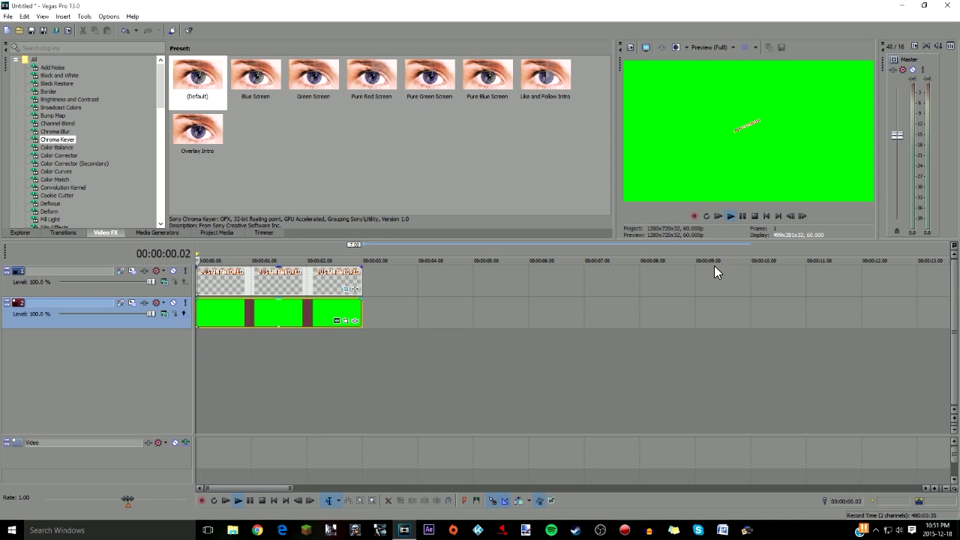
{"action": "left_click", "coordinate": [743, 216]}
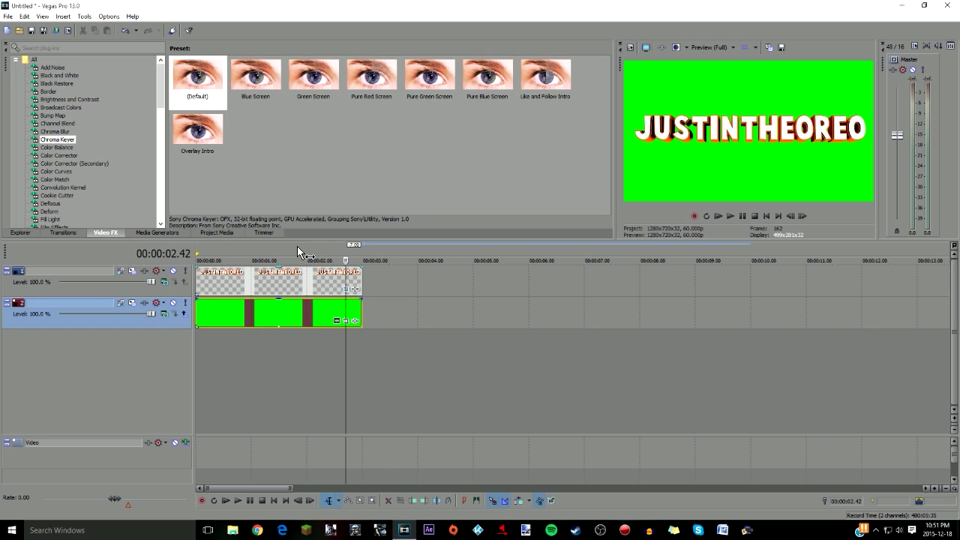
{"action": "left_click", "coordinate": [297, 248]}
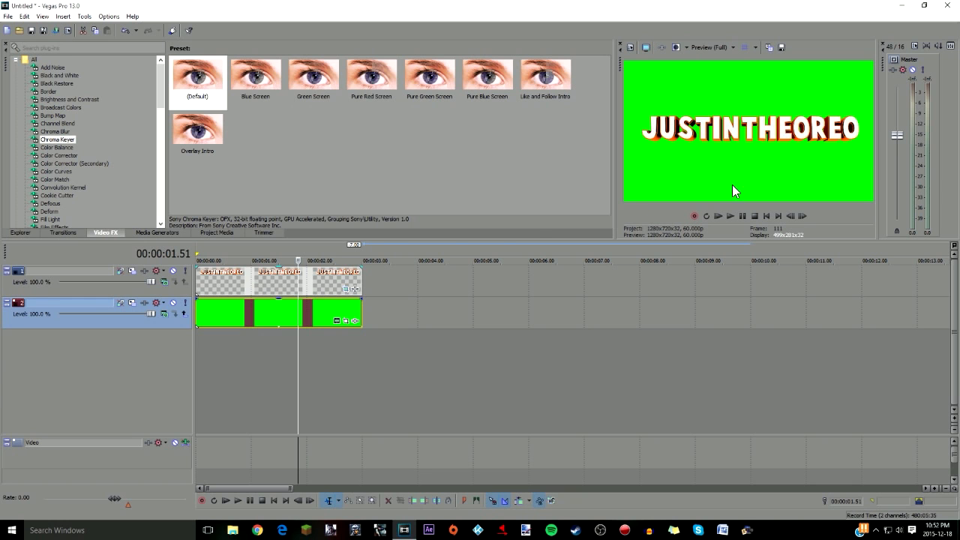
Open Event Pan/Crop for the title event and scrub its keyframe timeline to 00:00:01.39.
{"action": "left_click", "coordinate": [278, 283]}
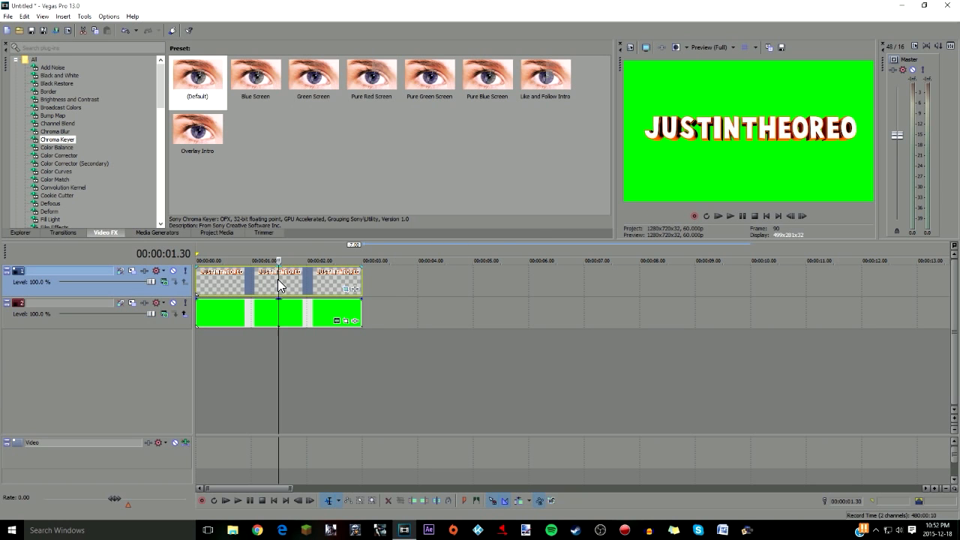
{"action": "left_click", "coordinate": [344, 288]}
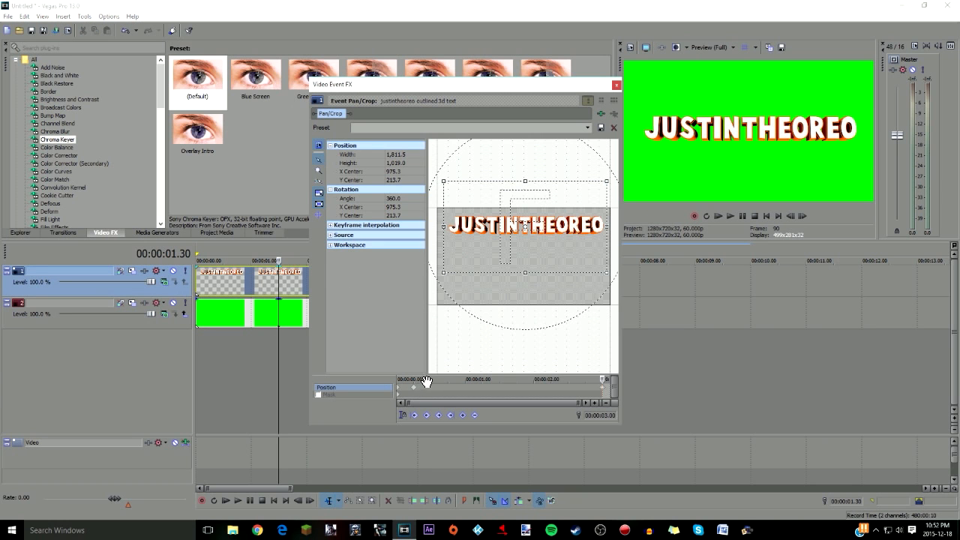
{"action": "left_click", "coordinate": [466, 391]}
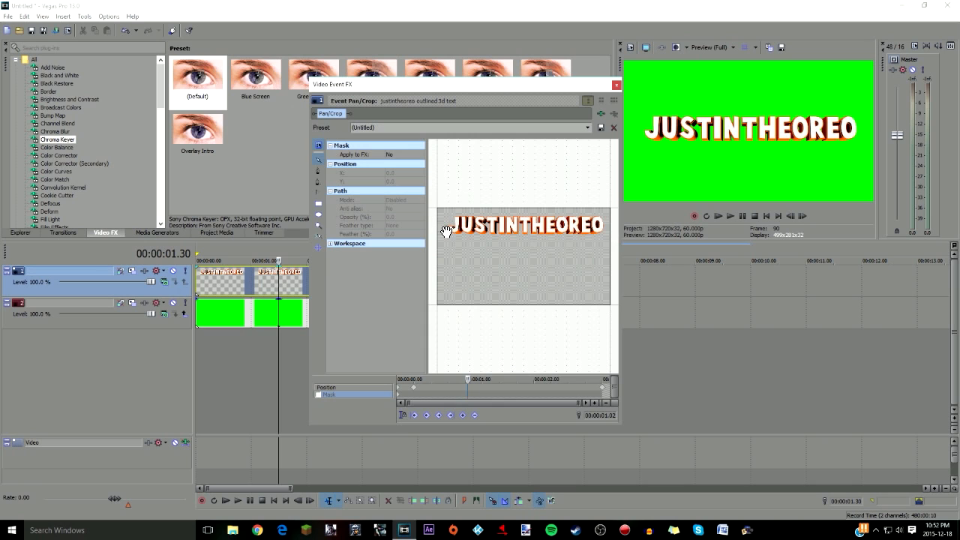
{"action": "left_click_drag", "start_coordinate": [468, 387], "coordinate": [509, 385]}
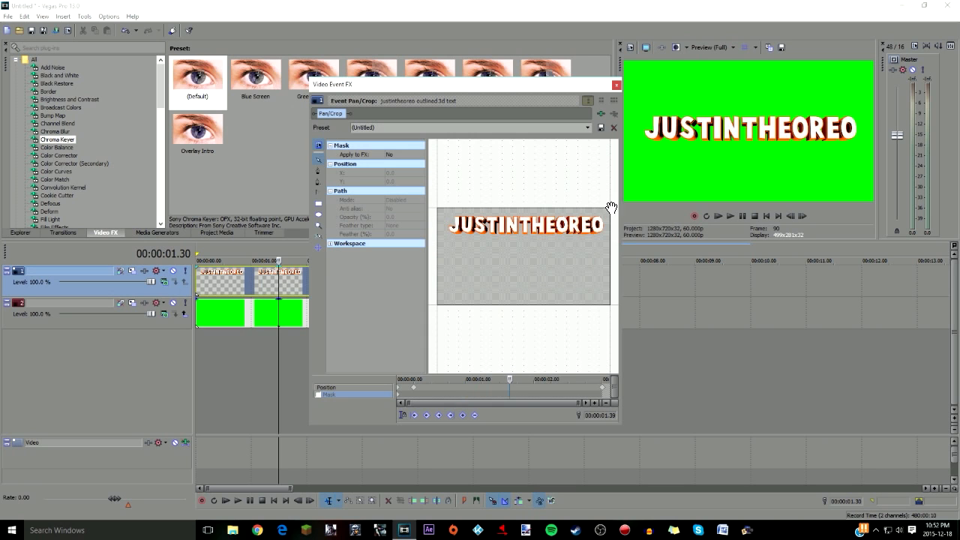